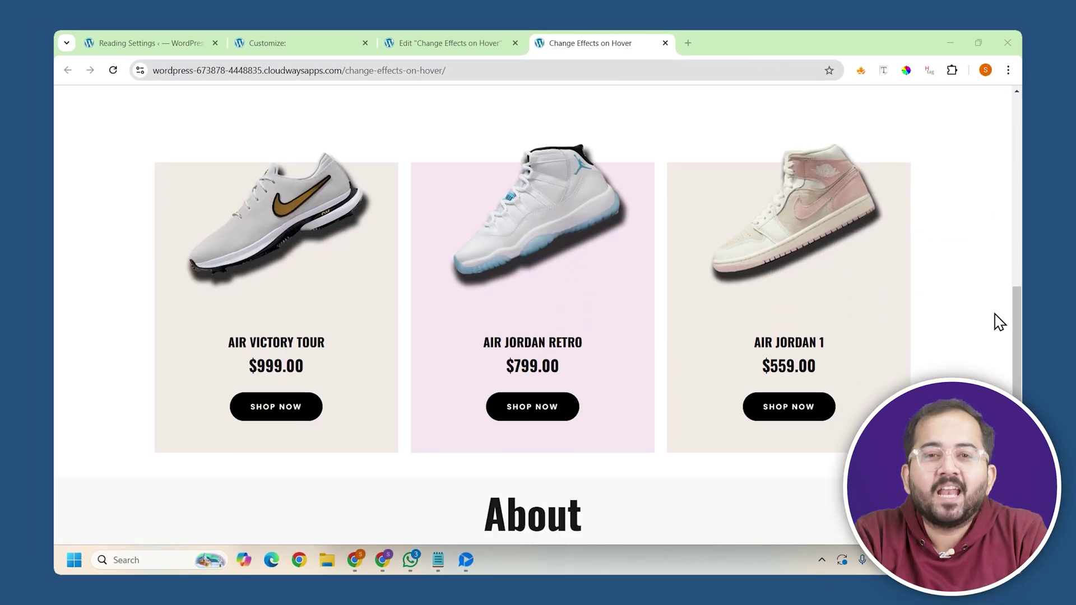
scroll(999, 322, "down", 5)
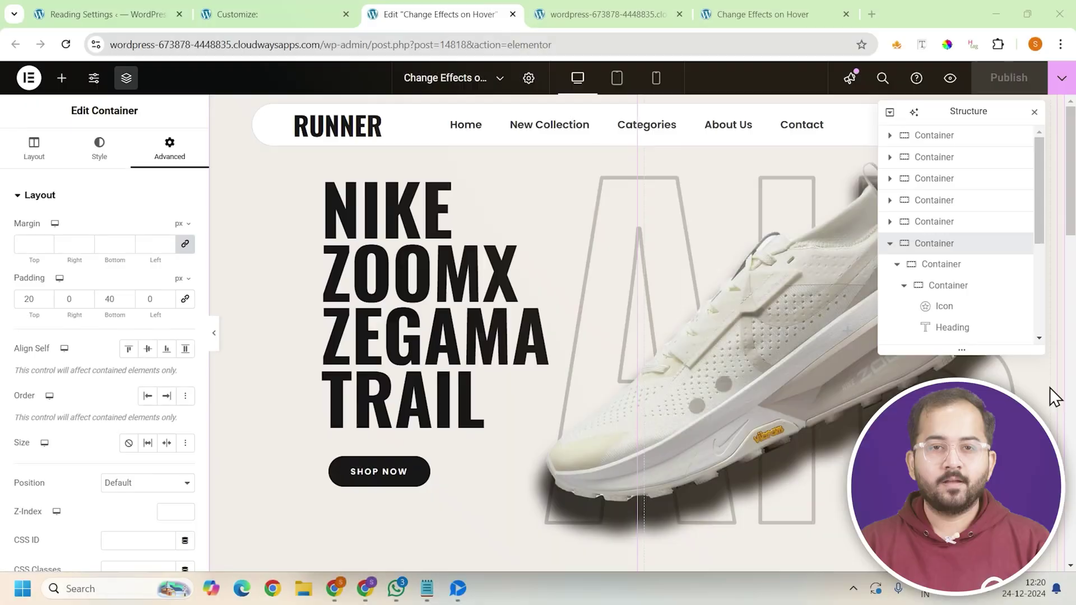
Give the first About card's shoe icon the CSS class 'symbol' and copy the class text.
scroll(1053, 397, "down", 5)
scroll(1053, 396, "down", 10)
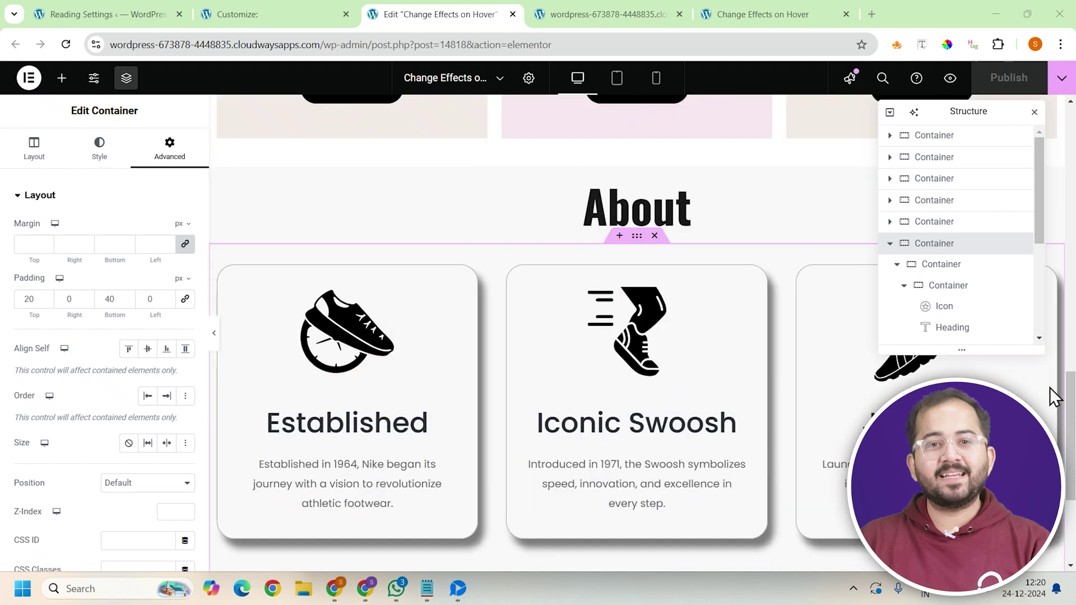
scroll(1053, 396, "up", 4)
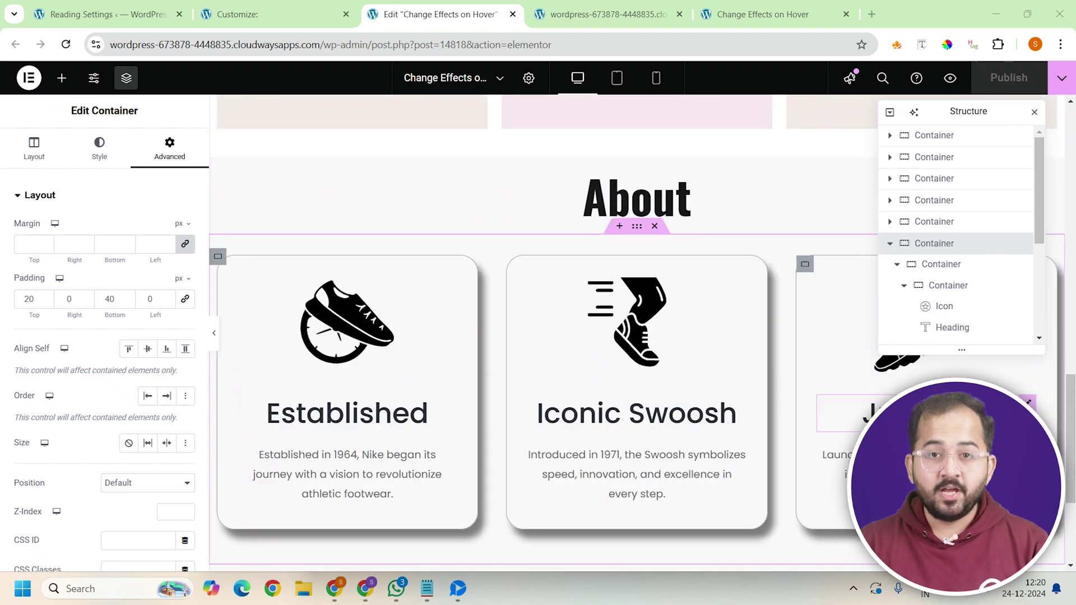
left_click(480, 264)
left_click(22, 162)
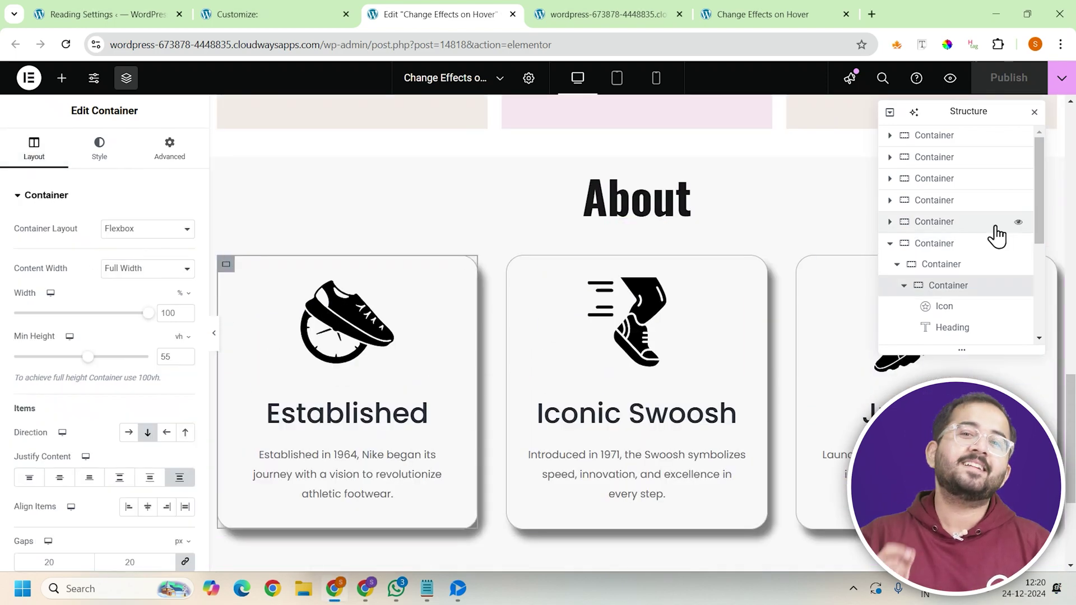
left_click(344, 335)
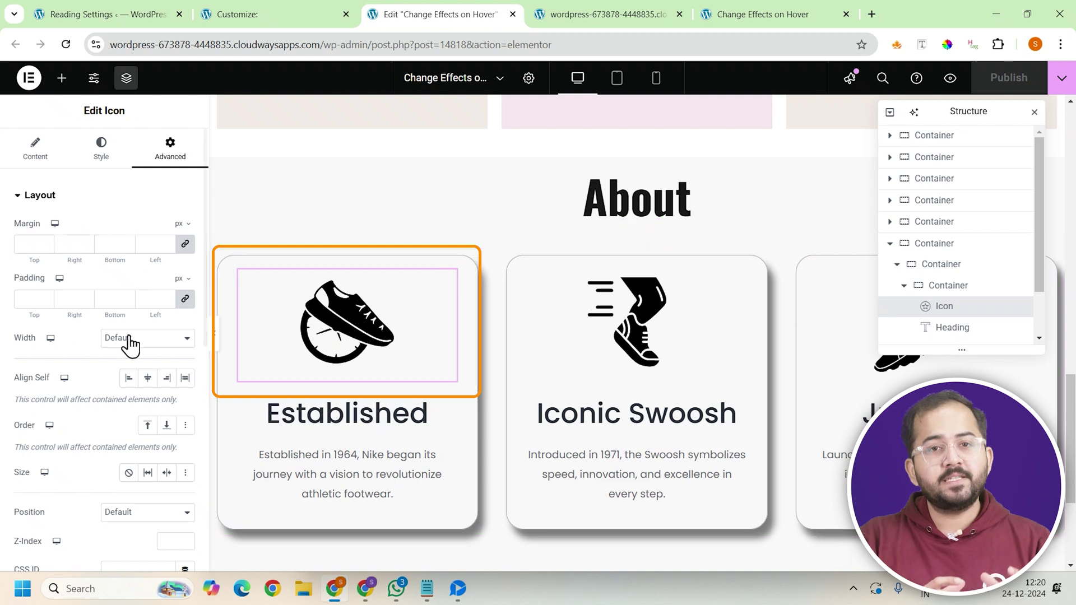
scroll(133, 294, "down", 4)
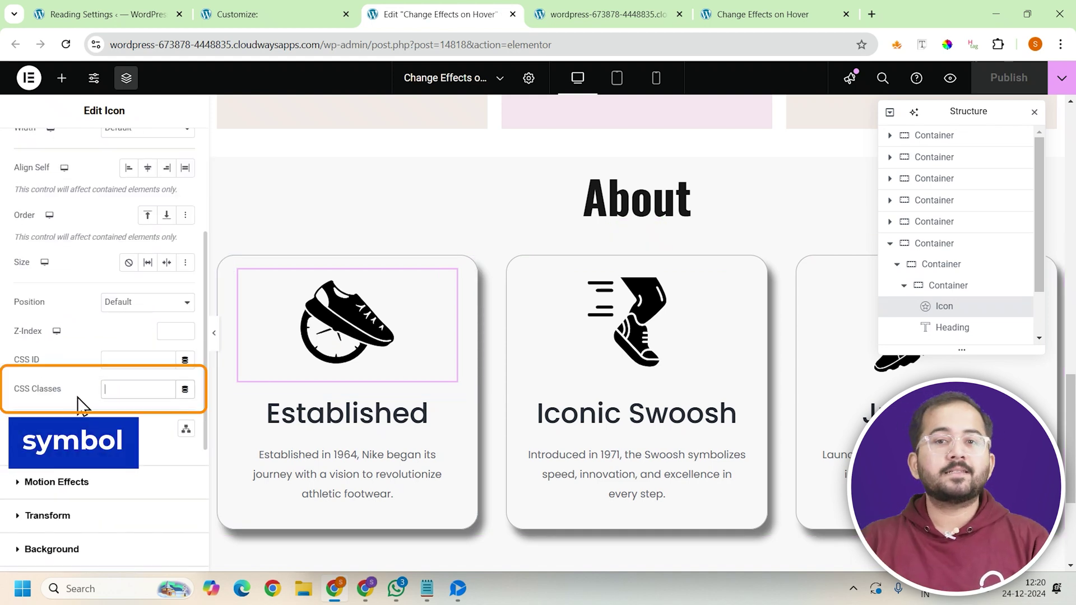
type("symbol")
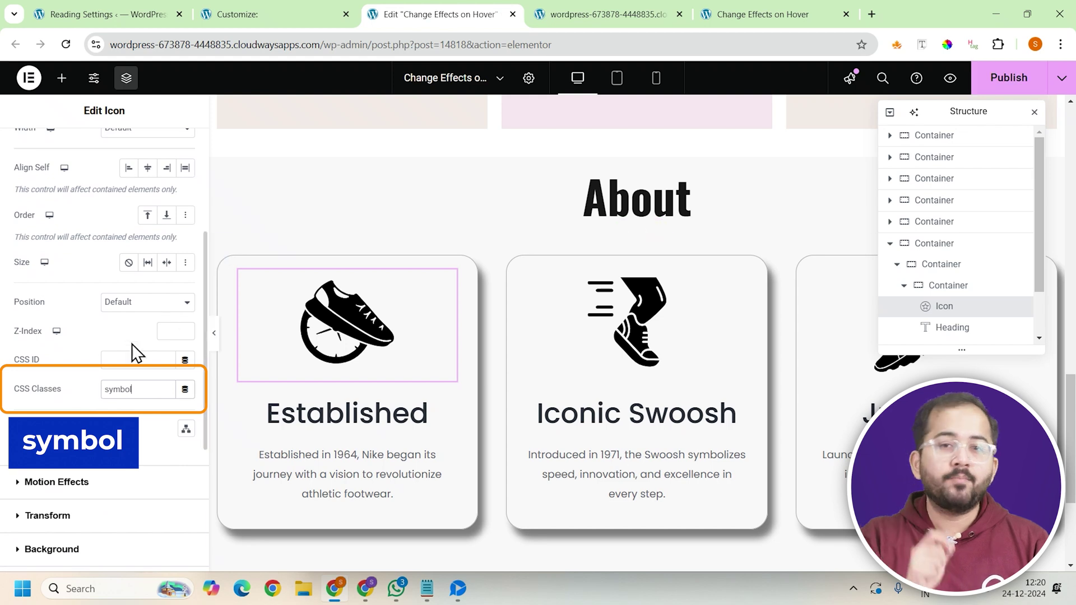
left_click_drag(137, 388, 95, 381)
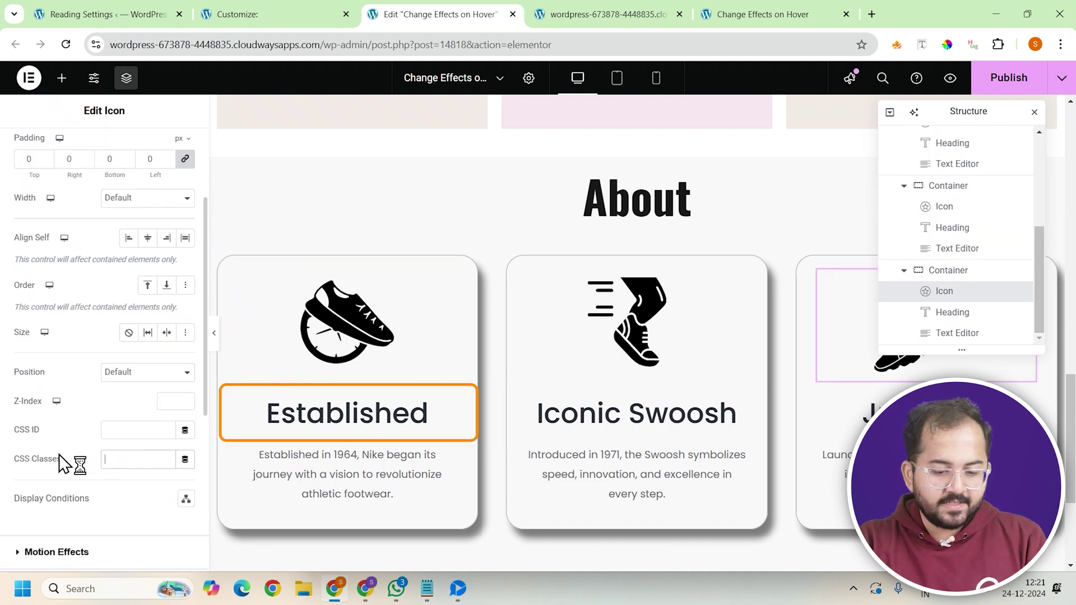
Paste 'symbol' onto the third card's icon and give the Established heading the class 'title'.
type("symbol")
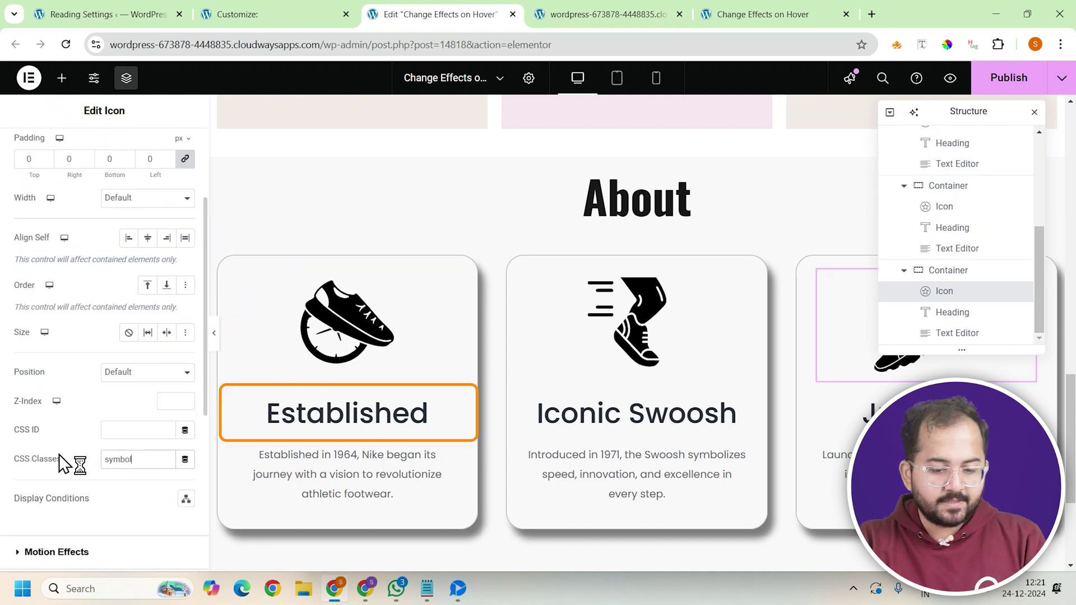
left_click(355, 421)
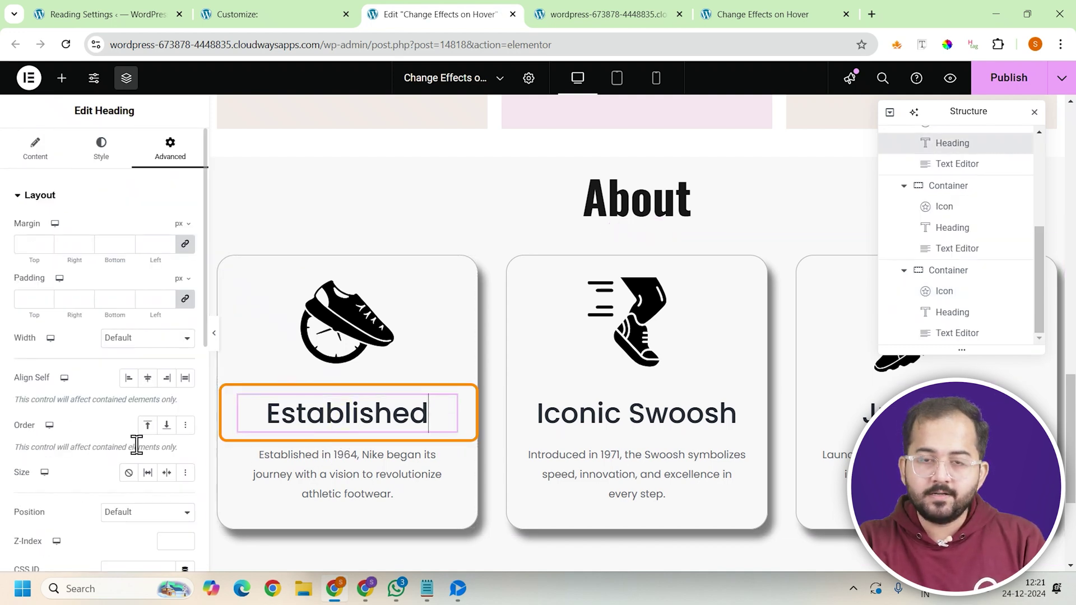
scroll(135, 253, "down", 4)
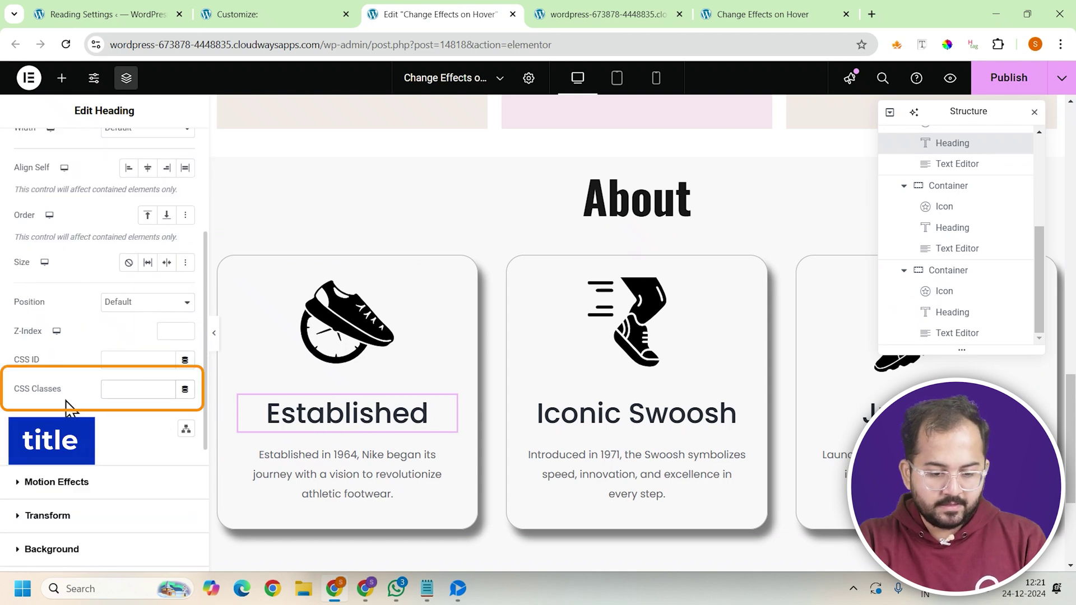
type("title")
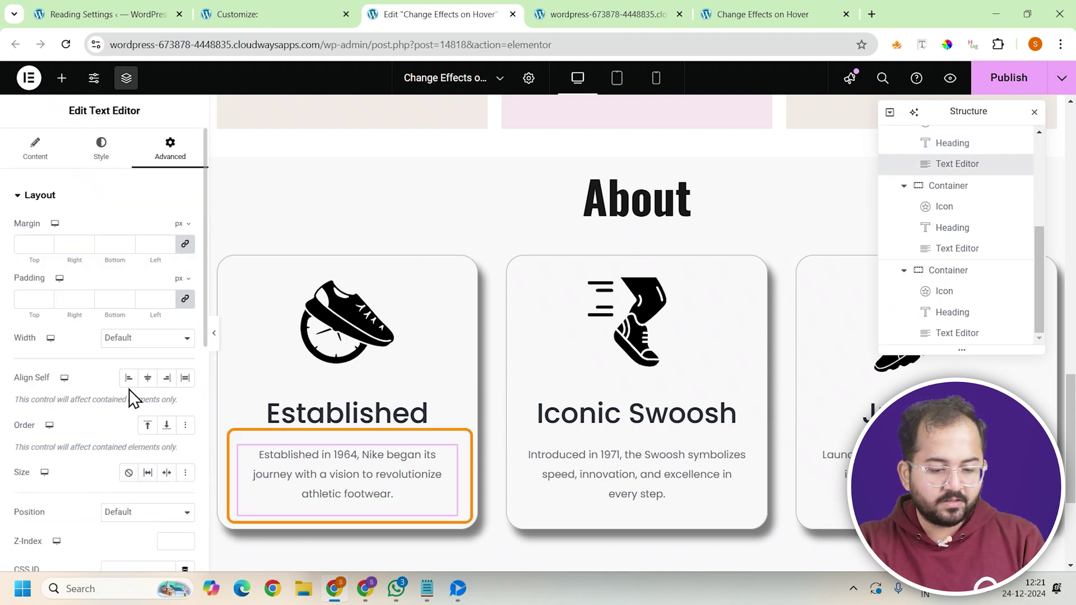
Give the Established card's text block the CSS class 'description'.
scroll(140, 297, "down", 1)
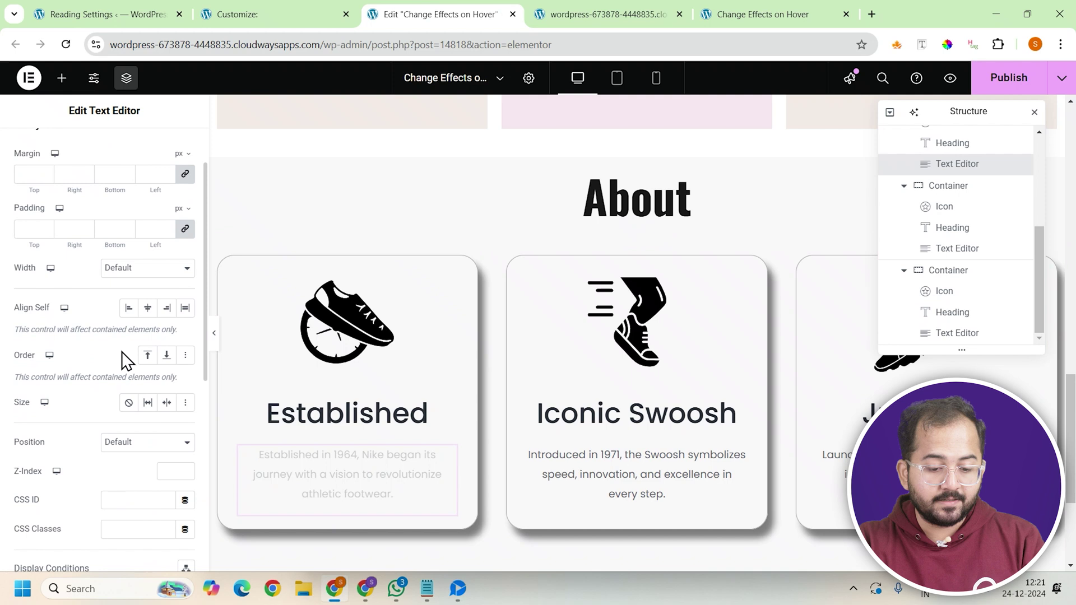
left_click(106, 530)
type("de")
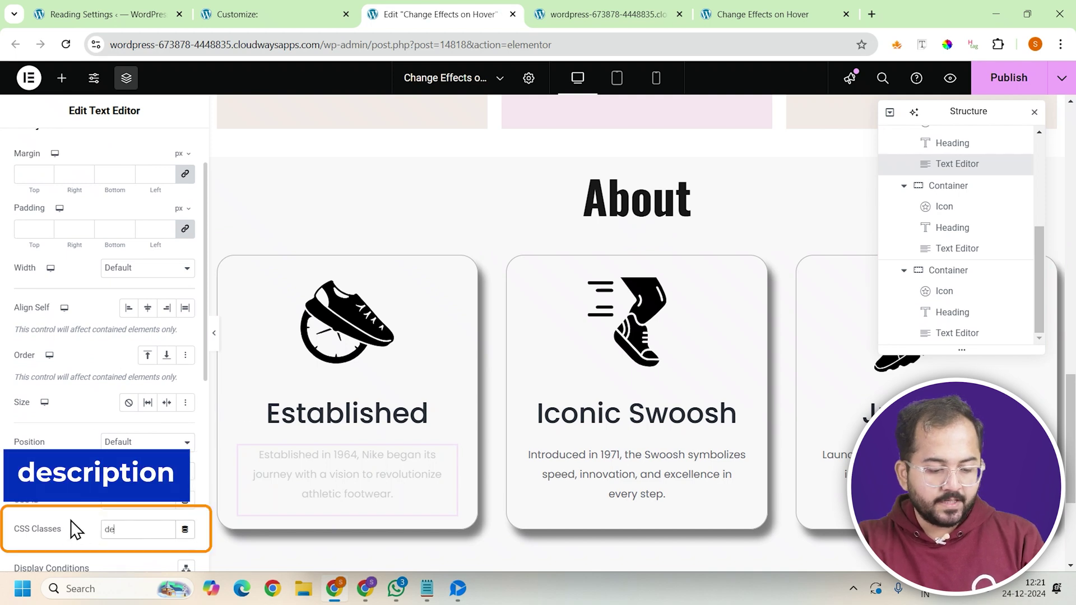
type("scriptio")
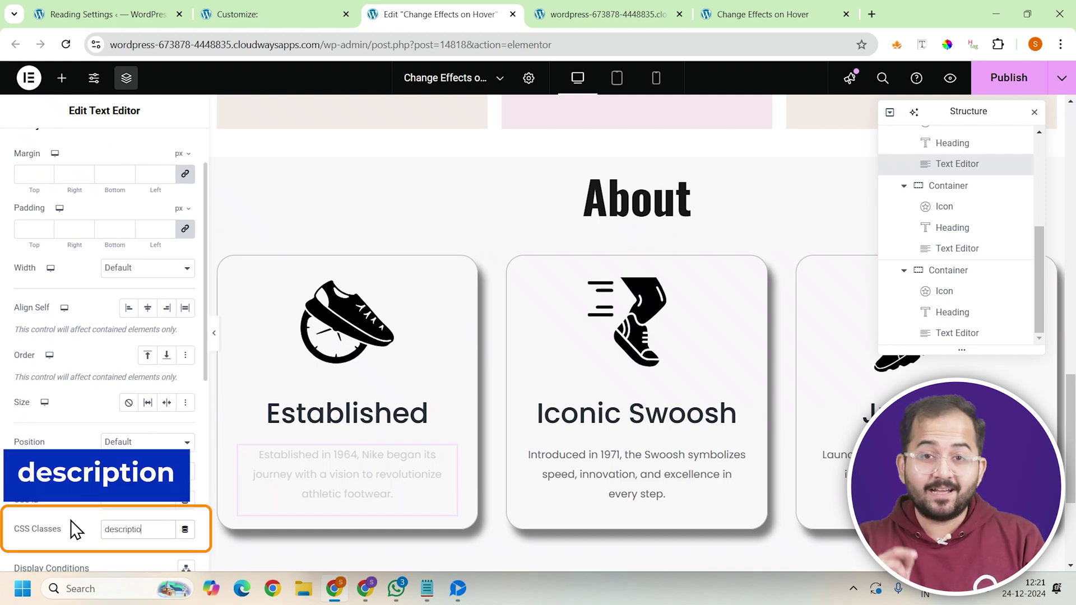
type("n")
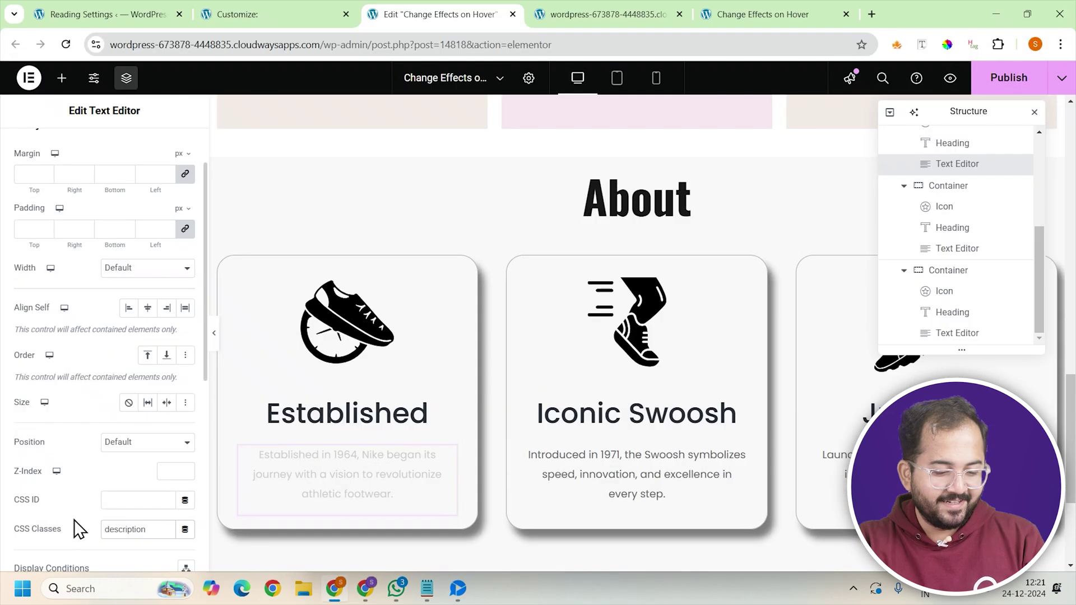
Copy the 'description' class, then give the Iconic Swoosh card container the CSS class 'box'.
double_click(124, 529)
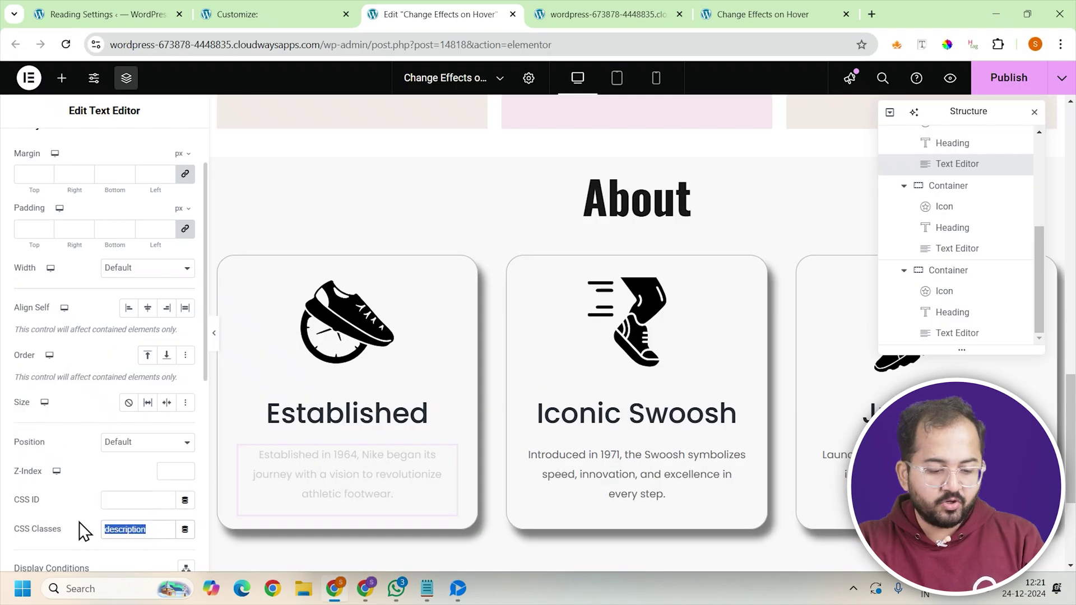
left_click(557, 352)
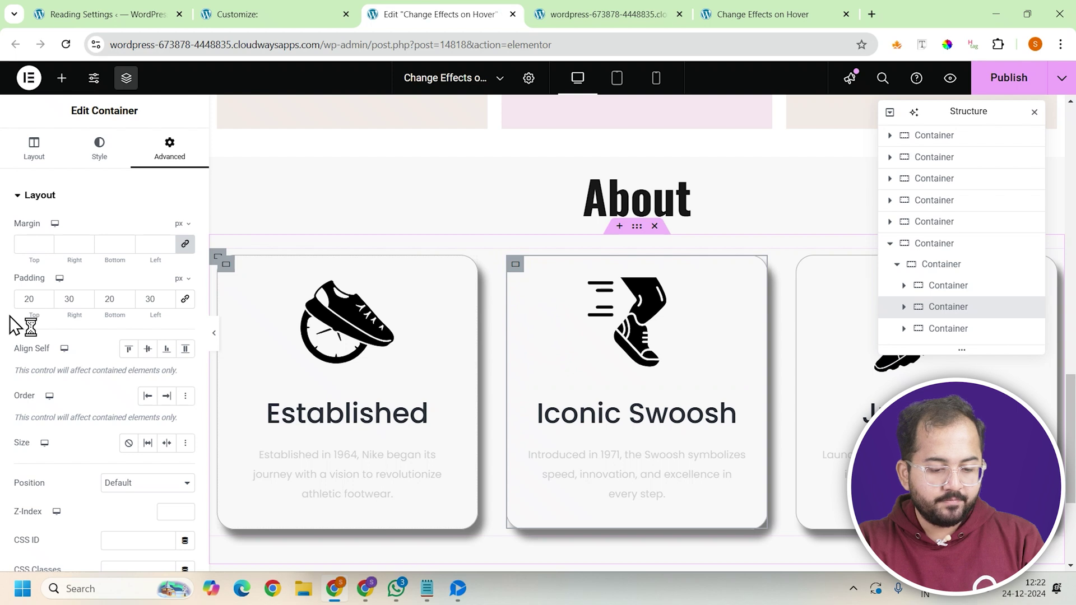
scroll(14, 325, "down", 3)
left_click(73, 436)
type("b")
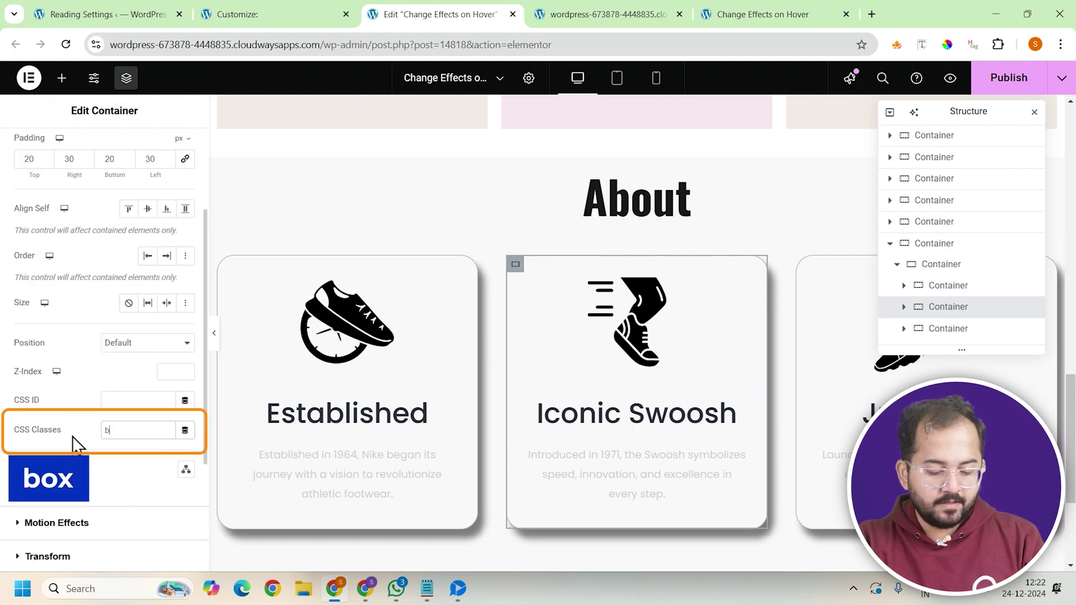
type("ox")
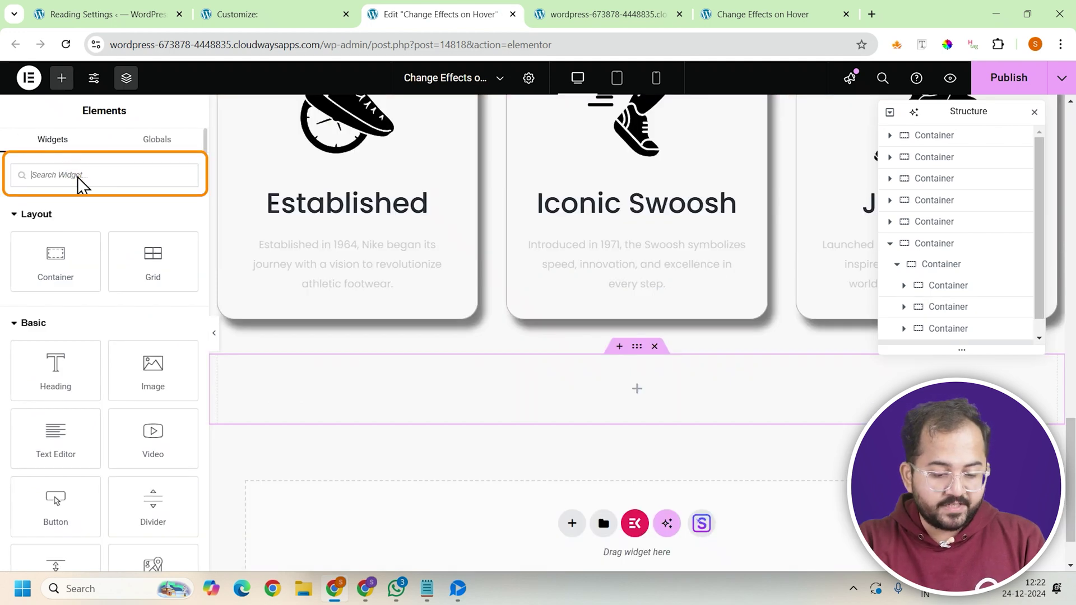
Add an HTML widget to the new container and paste the hover-effect CSS into it.
type("html")
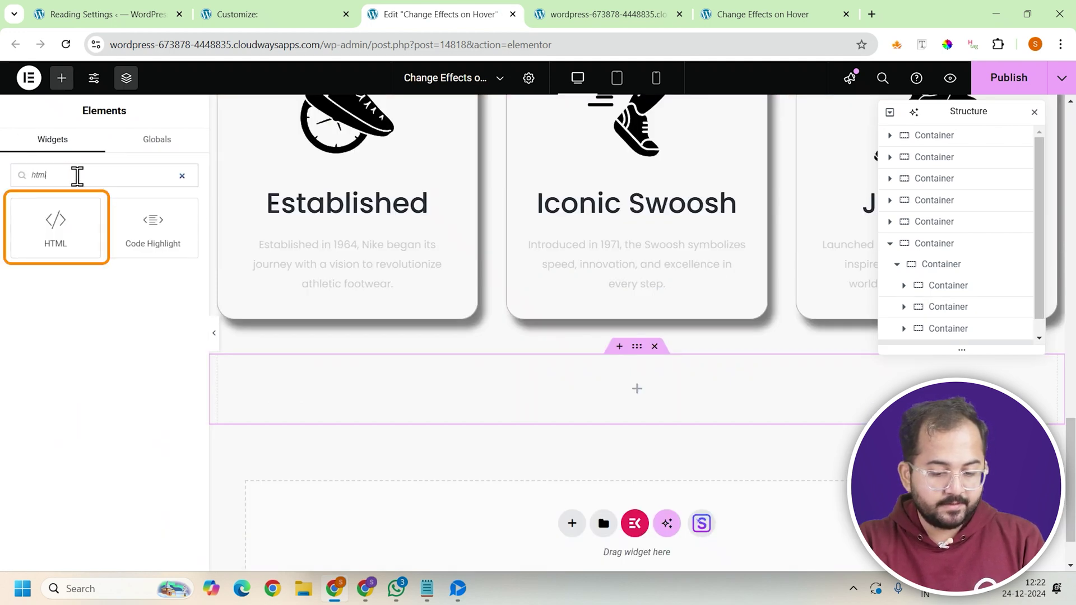
left_click(65, 227)
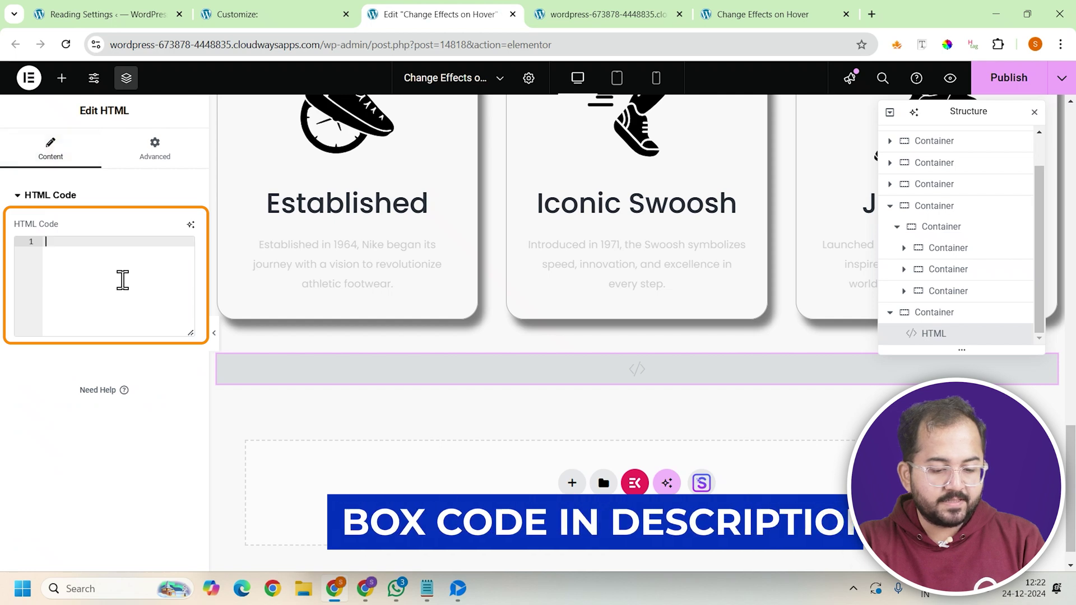
key("ctrl+v")
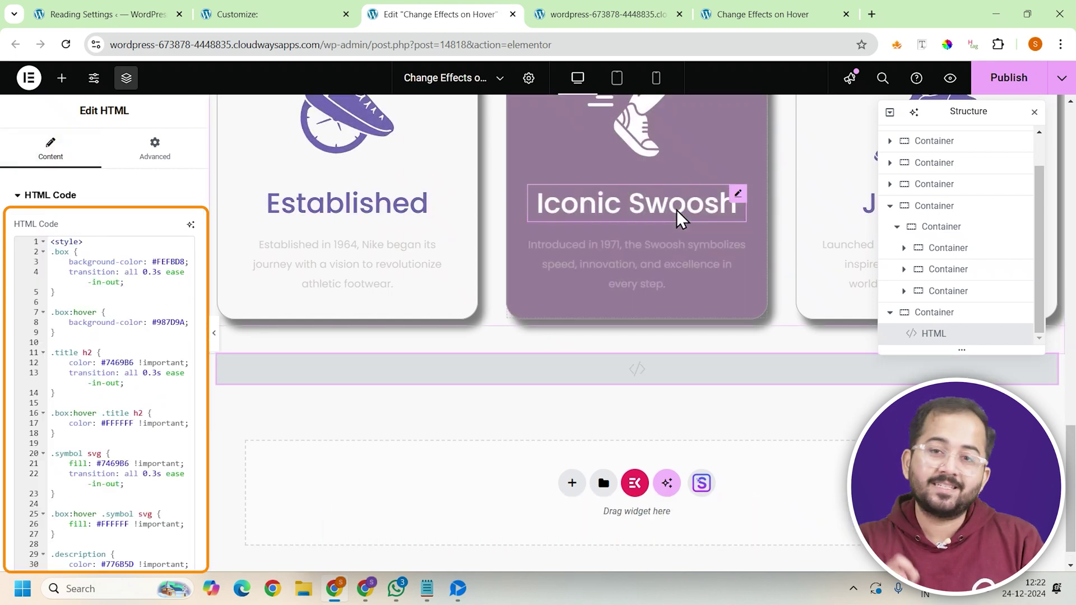
scroll(616, 297, "up", 4)
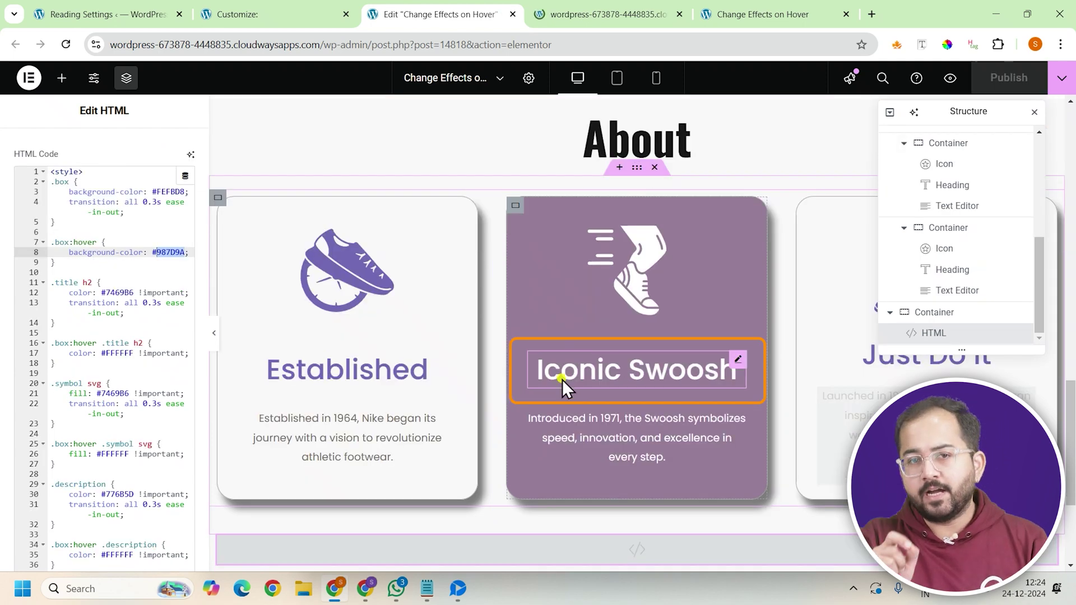
Select the Iconic Swoosh heading and inspect its content settings against the hover CSS.
left_click(561, 380)
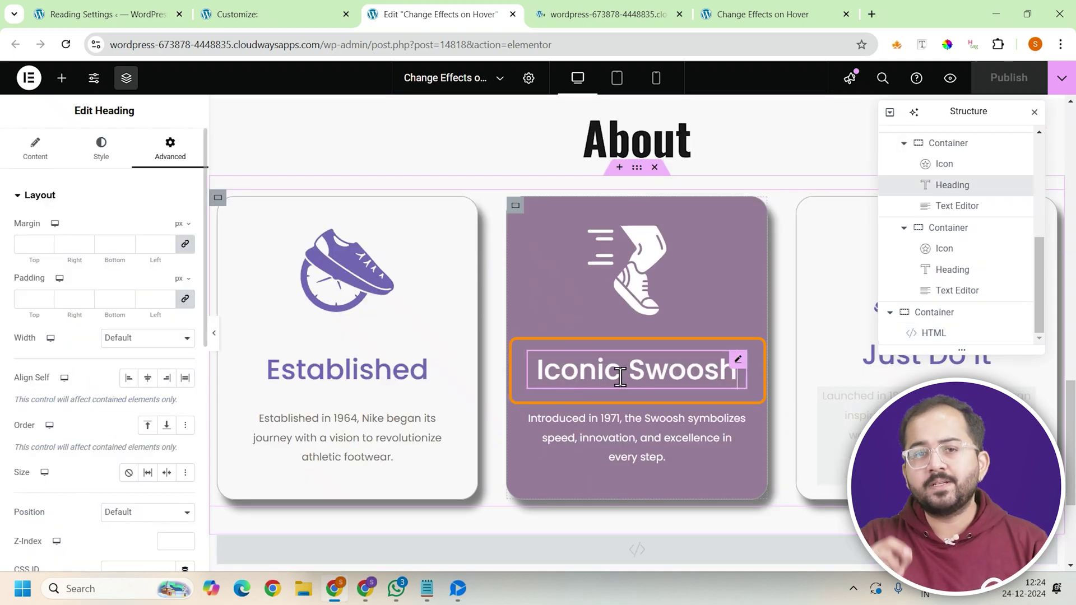
left_click(34, 148)
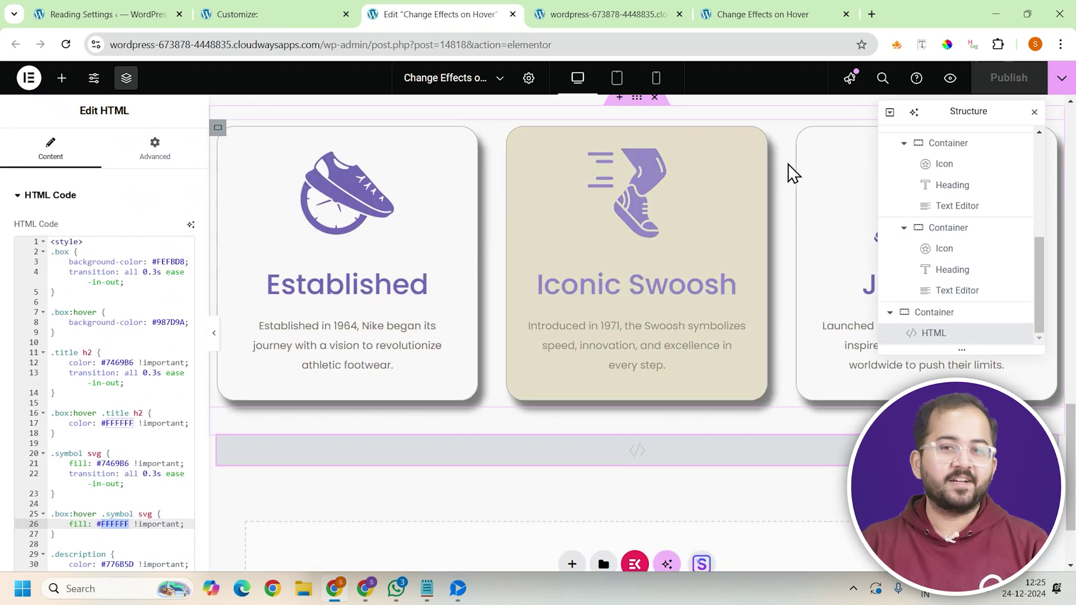
scroll(792, 172, "down", 1)
scroll(792, 172, "up", 3)
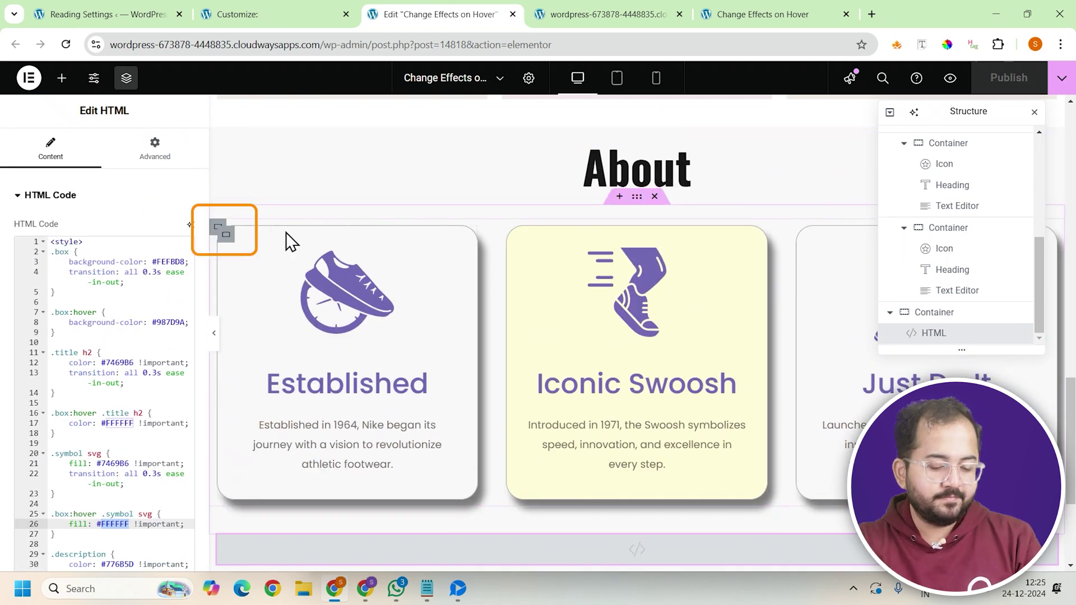
Give the first About card's container the CSS class 'box1' under Advanced.
left_click(229, 240)
left_click(169, 149)
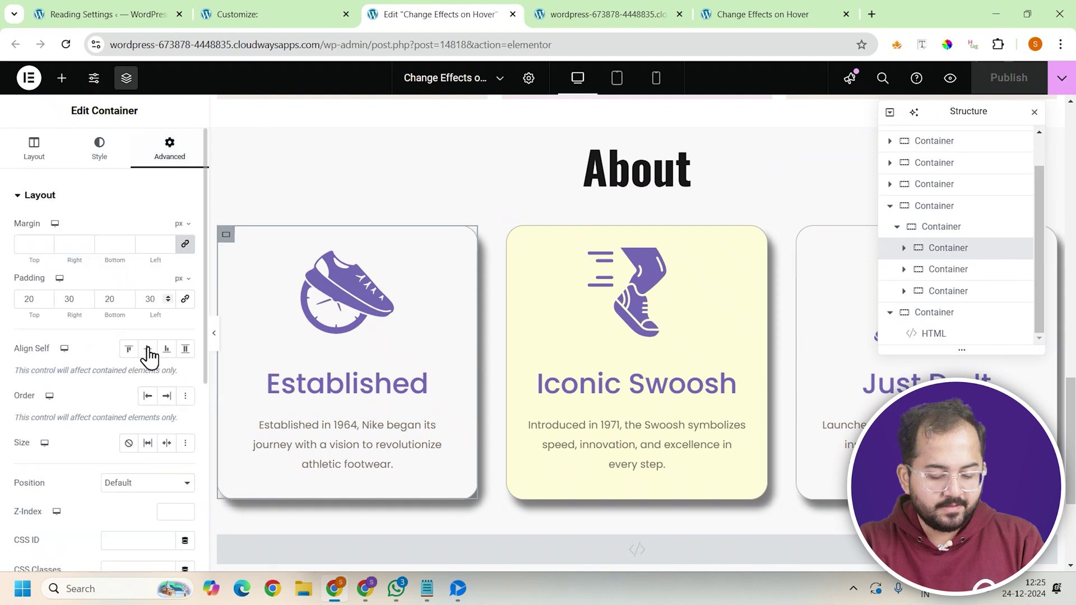
scroll(112, 392, "down", 2)
left_click(113, 499)
type("box1")
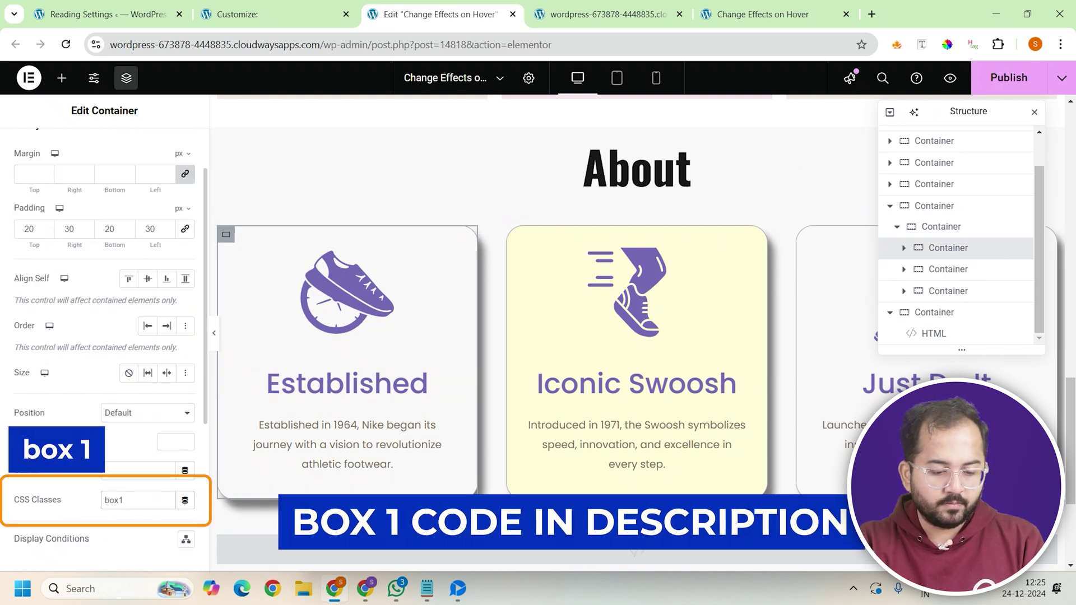
Paste the .box1 rules after the existing HTML widget CSS, making title and description black on hover.
scroll(392, 504, "down", 1)
left_click(391, 480)
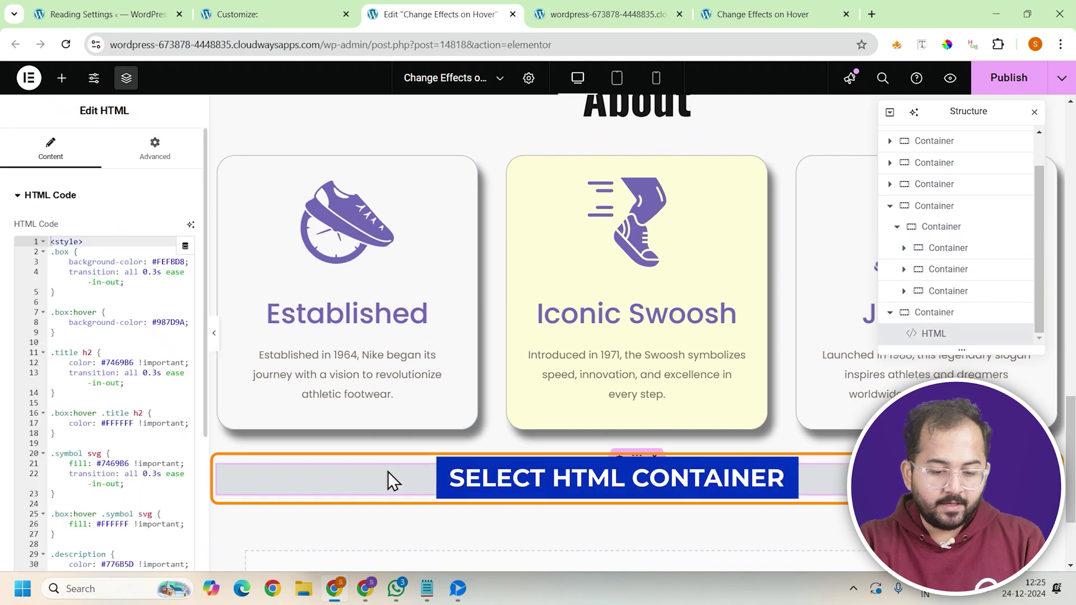
scroll(106, 338, "down", 3)
left_click(76, 442)
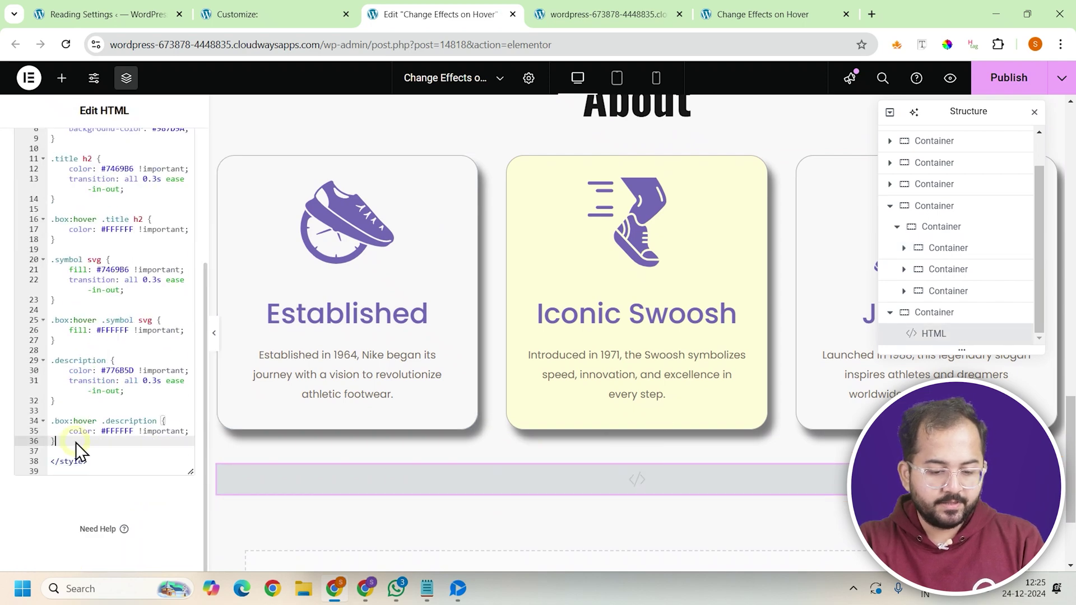
key("ctrl+v")
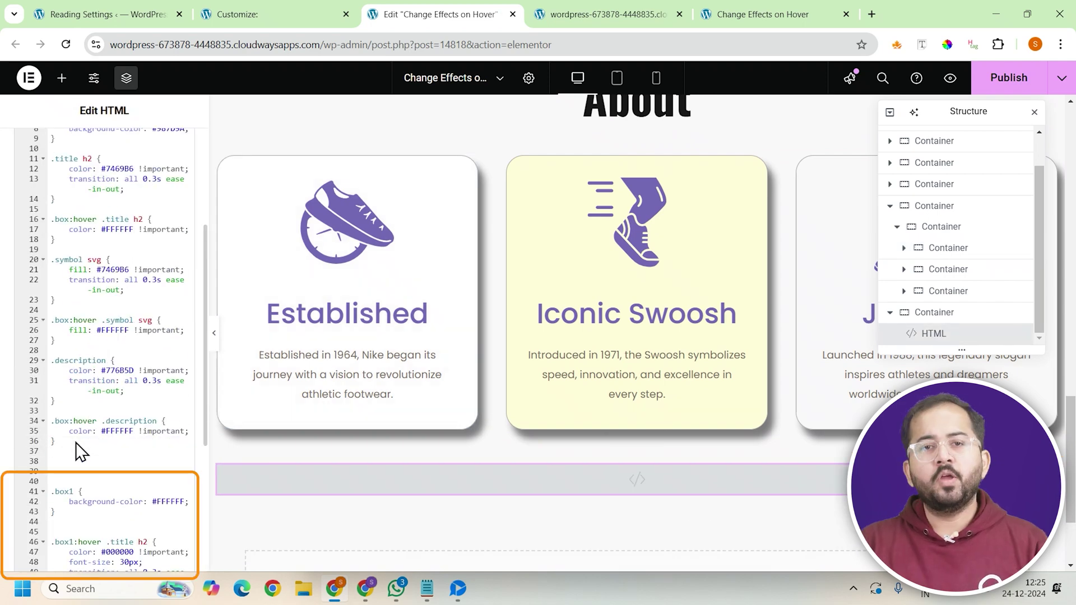
scroll(76, 442, "down", 4)
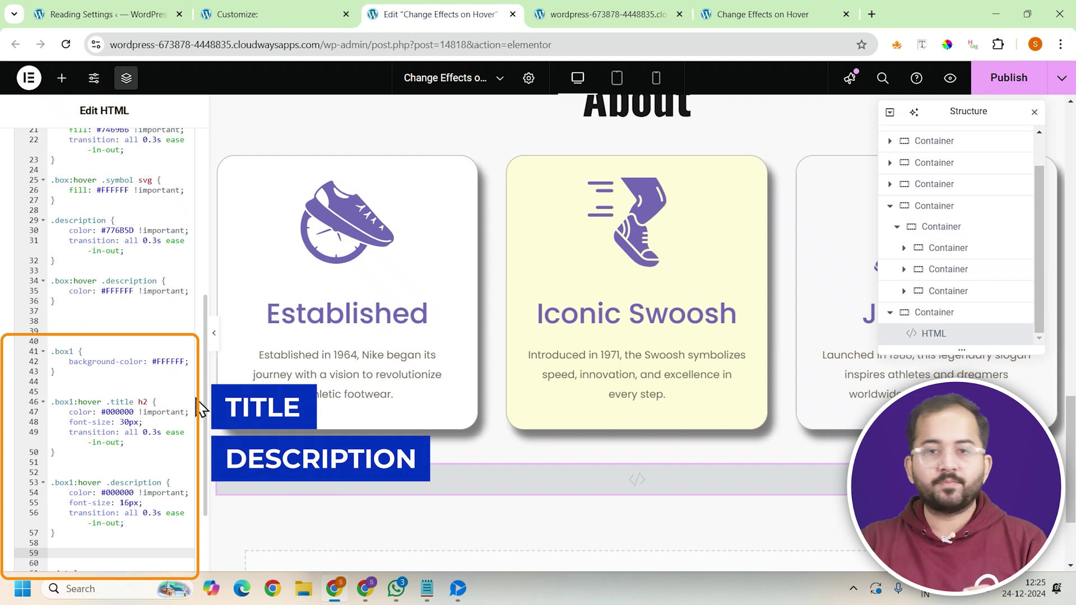
left_click(128, 502)
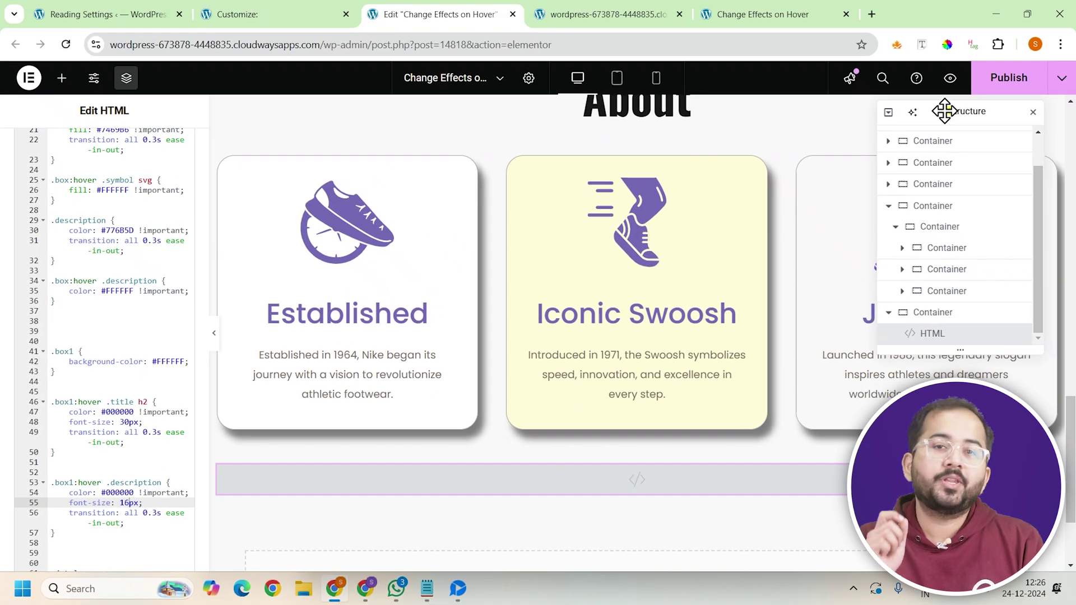
Select the third About card's container and give it the CSS class 'box2'.
left_click_drag(944, 111, 672, 142)
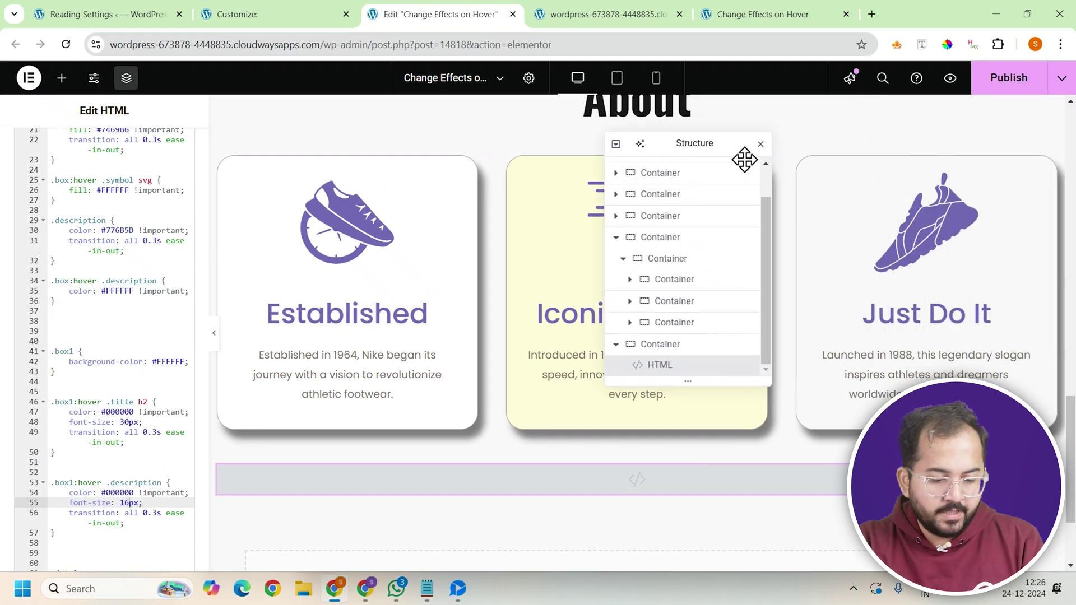
left_click(662, 324)
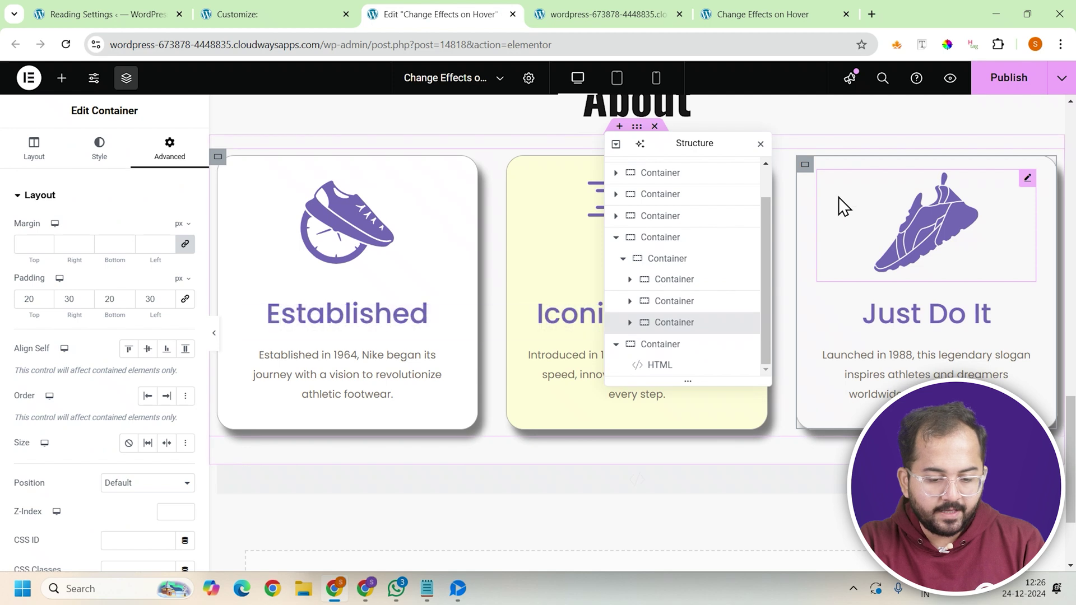
scroll(156, 460, "down", 3)
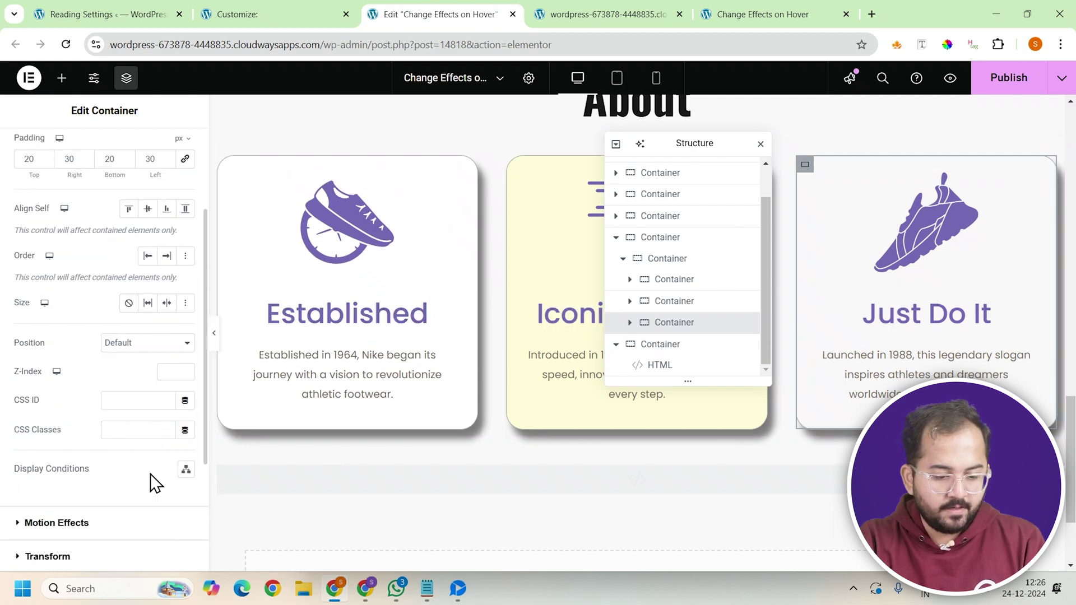
left_click(145, 434)
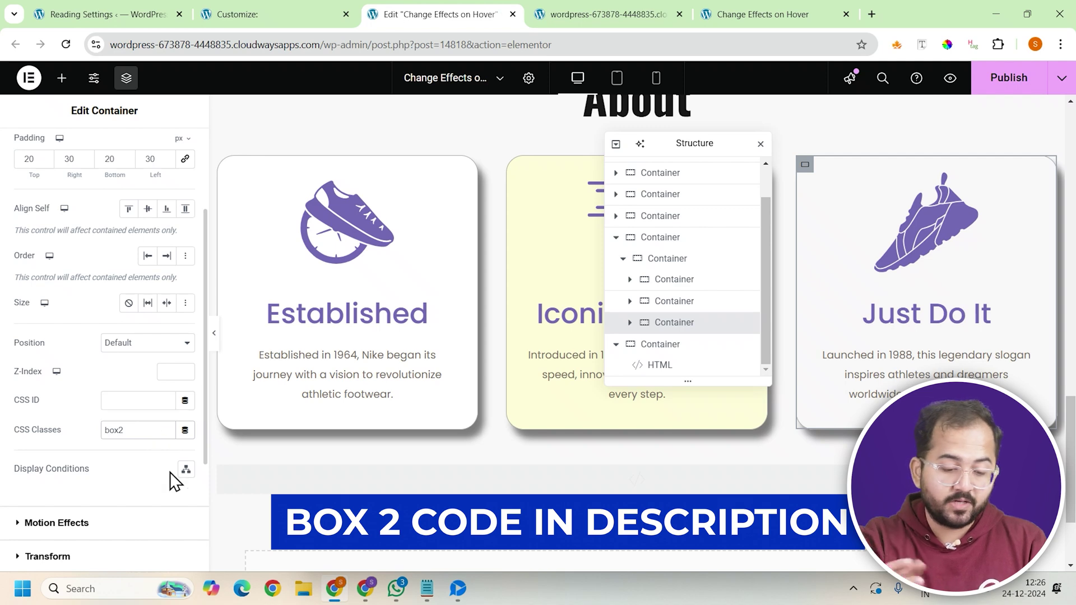
scroll(661, 447, "down", 2)
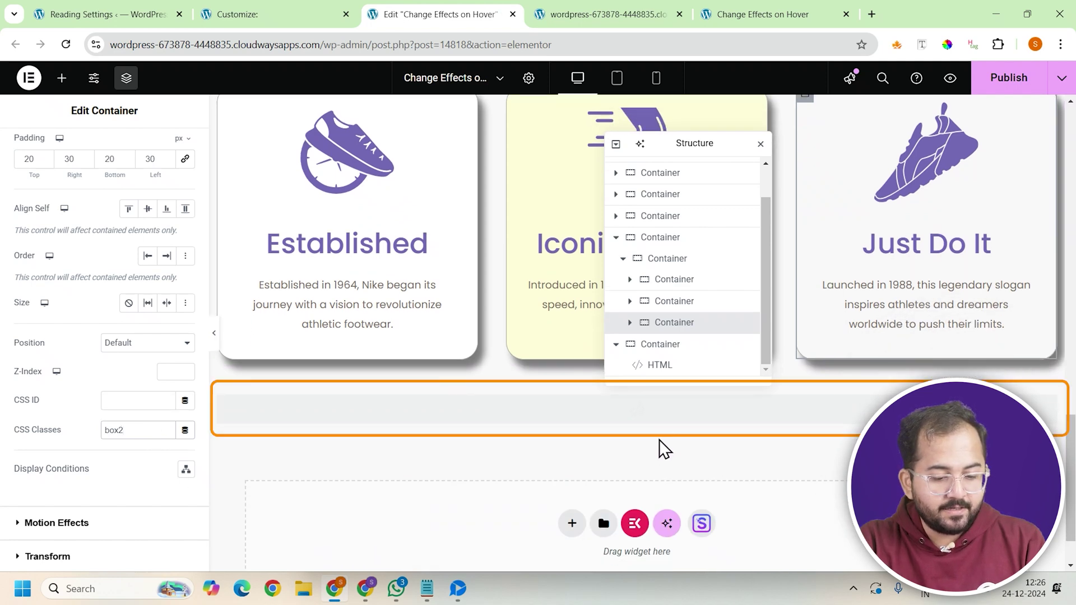
Paste .box2 rules before </style>: white background, hovered icon black, scaled 1.3, rotated 10deg.
left_click(656, 427)
scroll(103, 442, "down", 3)
scroll(102, 443, "down", 5)
left_click(79, 442)
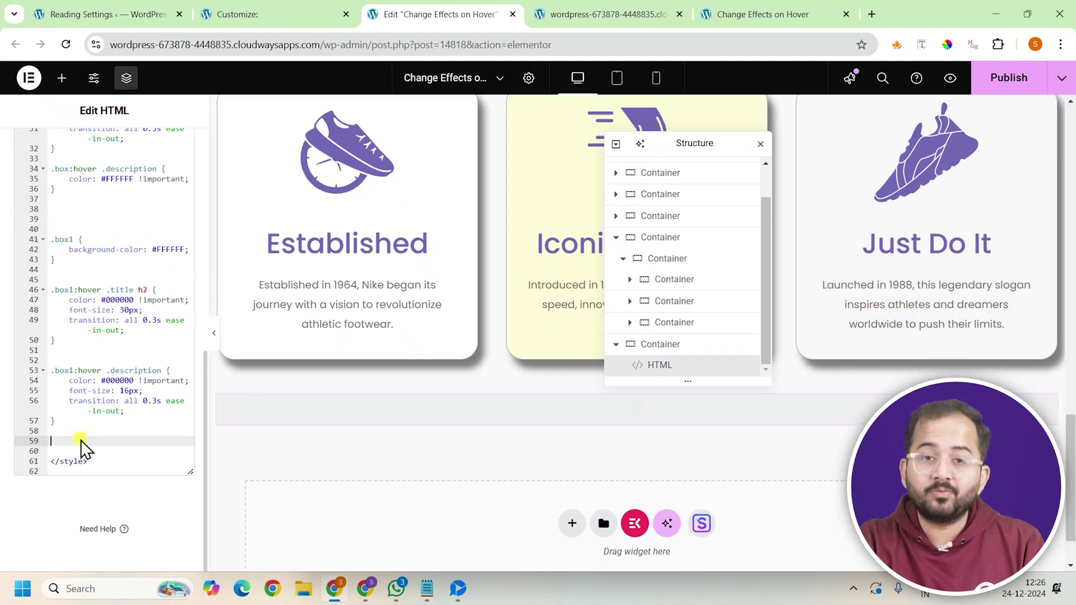
key("Return")
key("Return")
key("Return")
key("Return")
key("ctrl+v")
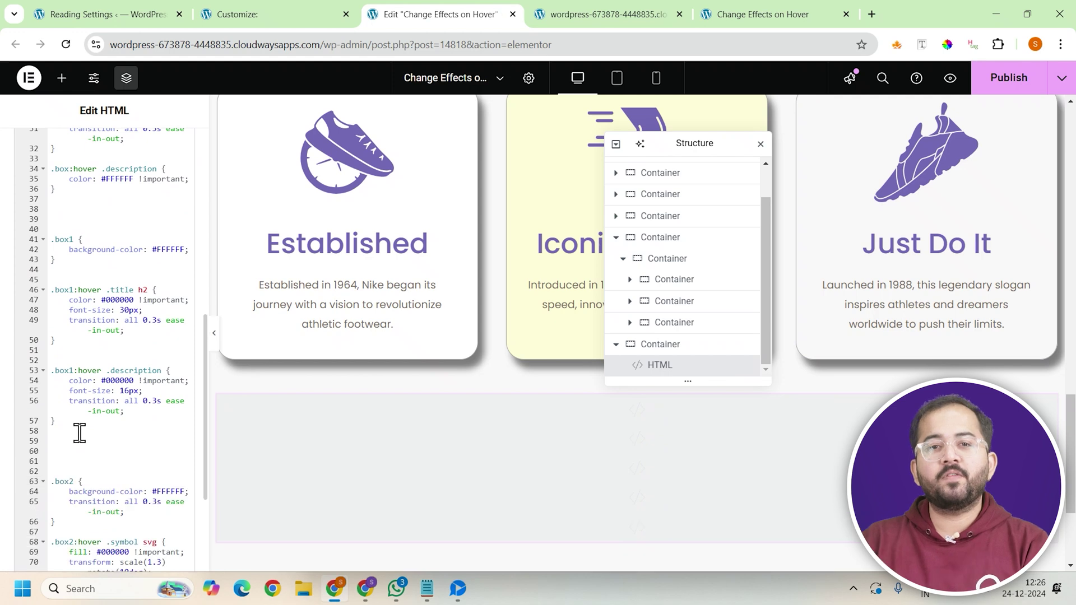
scroll(79, 433, "down", 3)
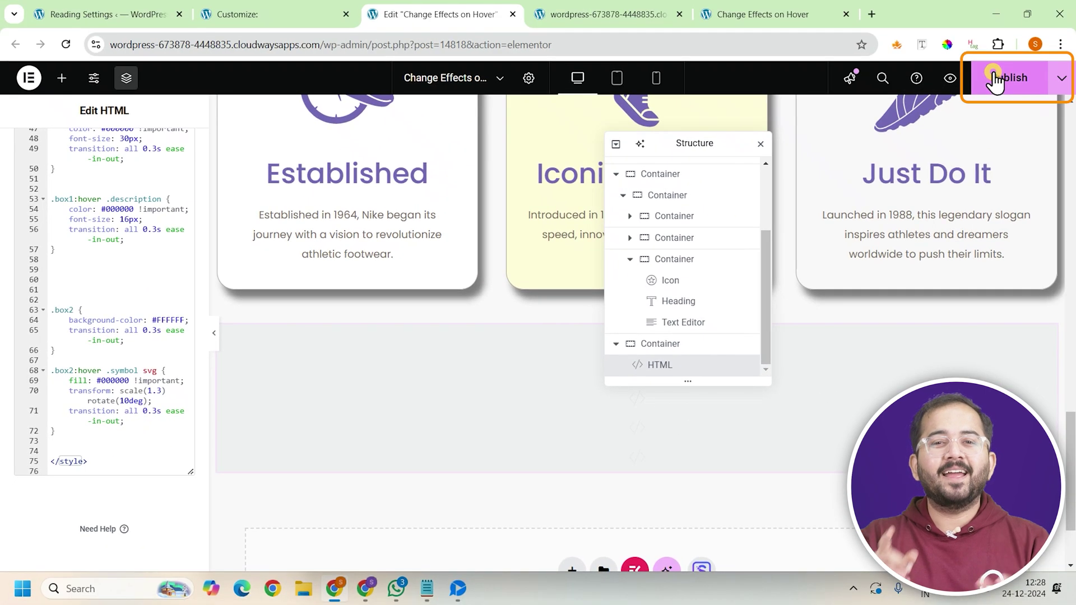
Publish the page and scroll the live preview down to the About cards.
left_click(993, 80)
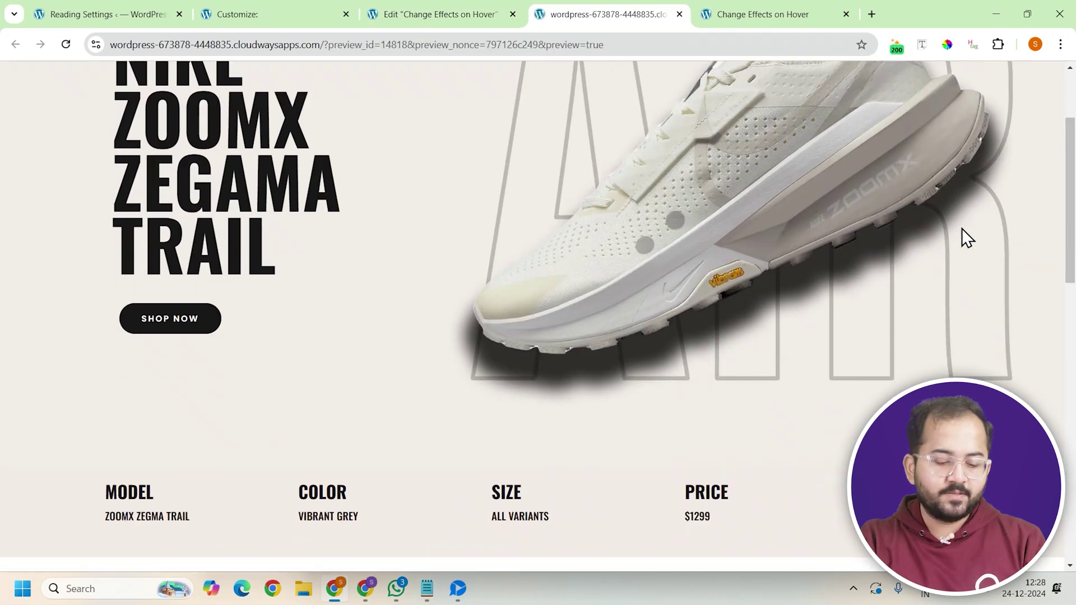
scroll(961, 228, "down", 10)
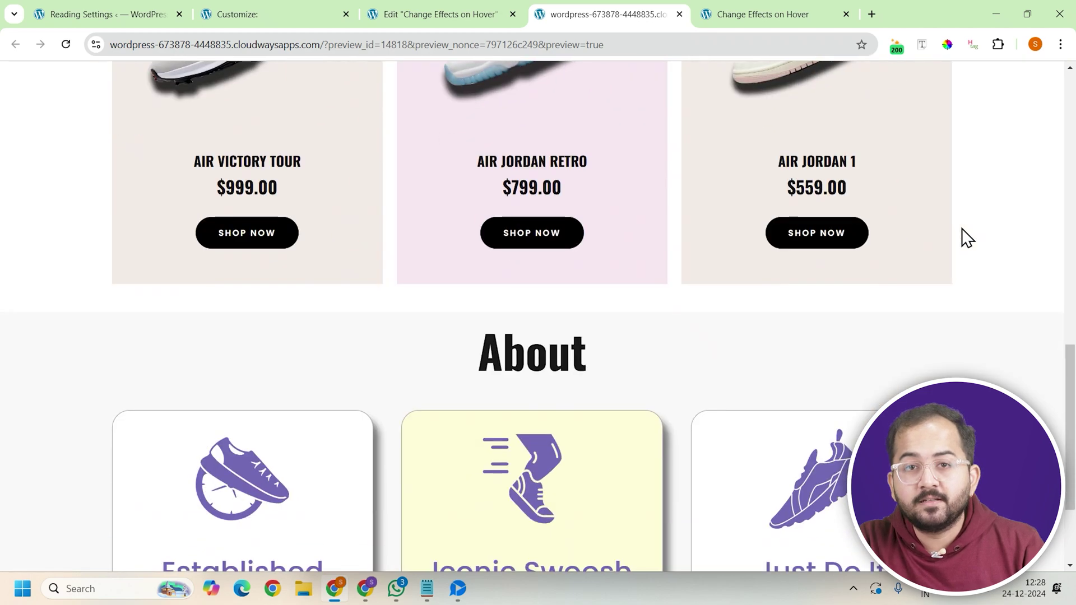
scroll(961, 228, "down", 3)
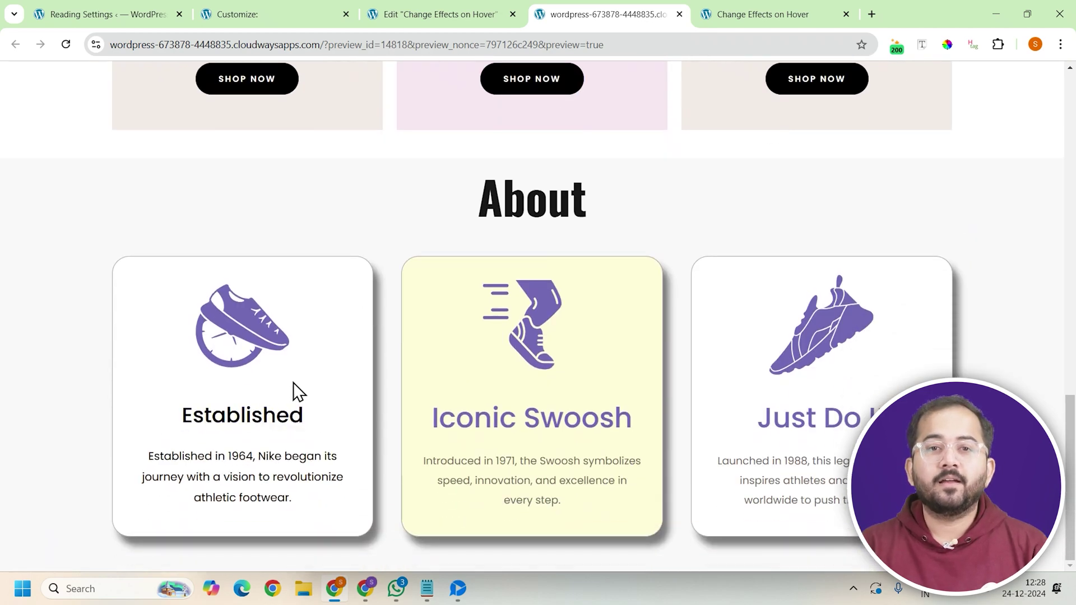